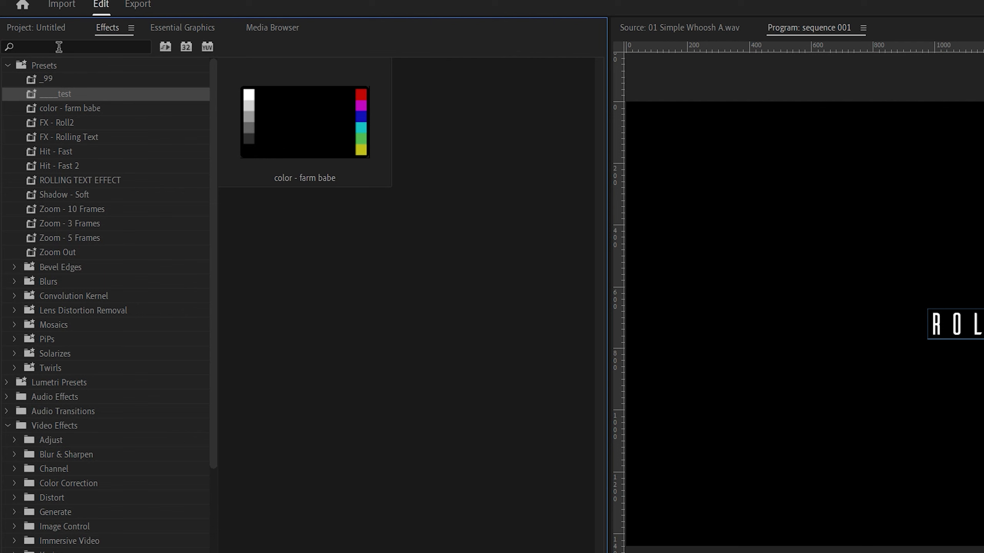
Step: Search the effects for "transform" and apply the Transform video effect from Distort to the rolling text graphic
click(58, 47)
text(transform)
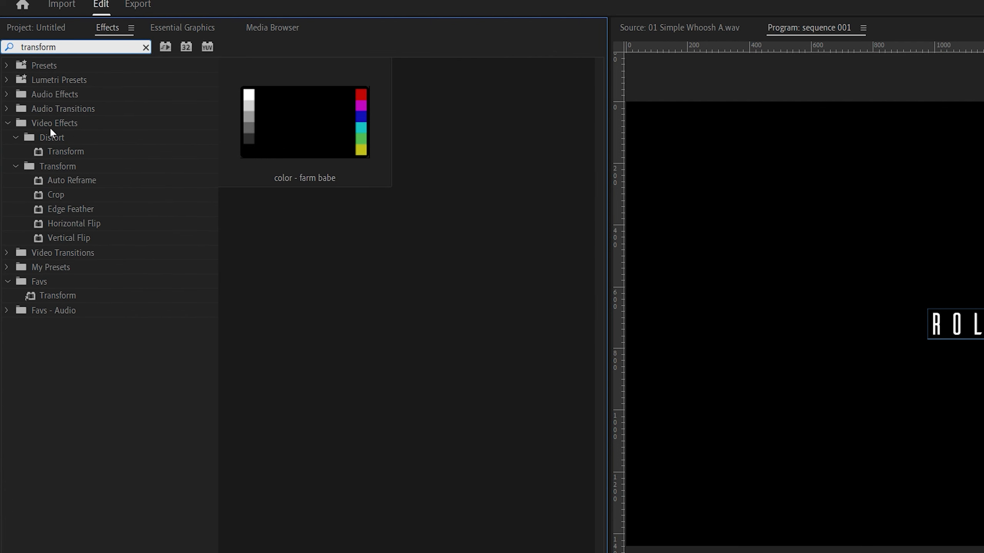
click(60, 152)
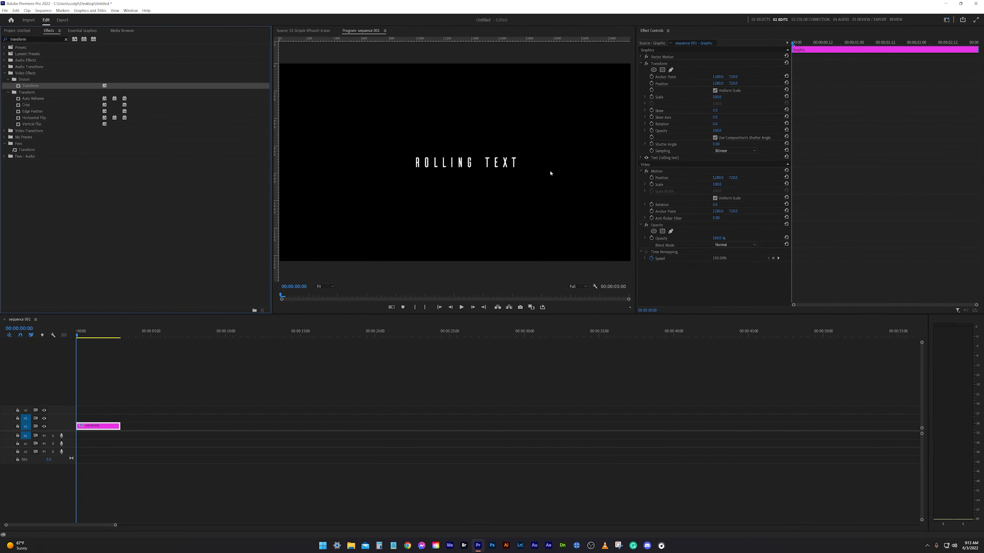
Step: Start keyframing the Transform effect's Position at the first frame and set its vertical value to 620
click(652, 85)
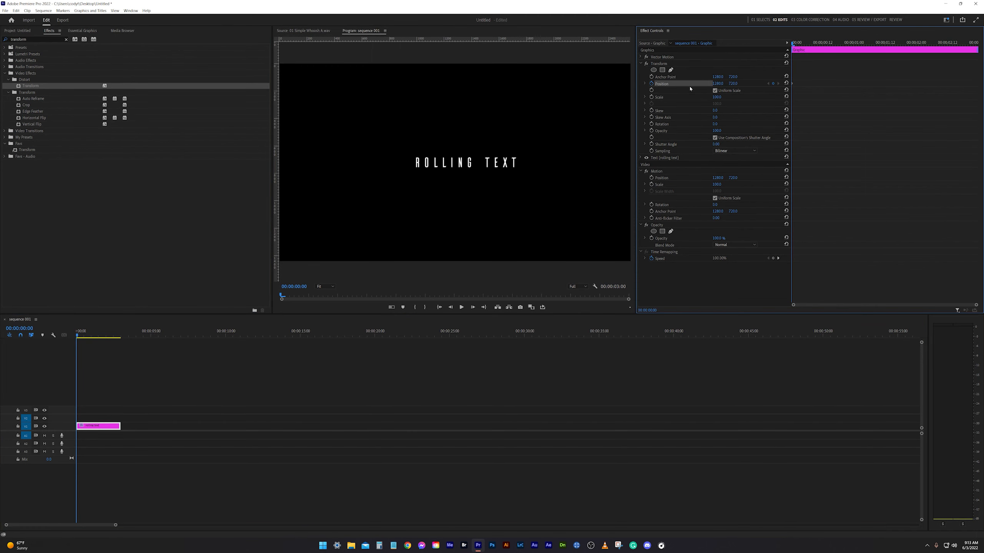
click(734, 84)
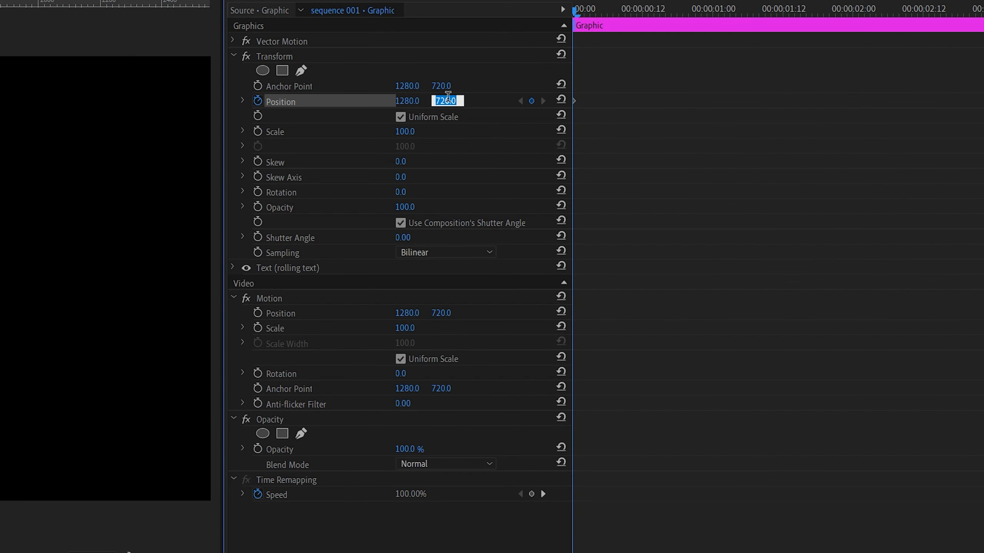
text(640)
key(BackSpace)
key(BackSpace)
text(20)
key(Return)
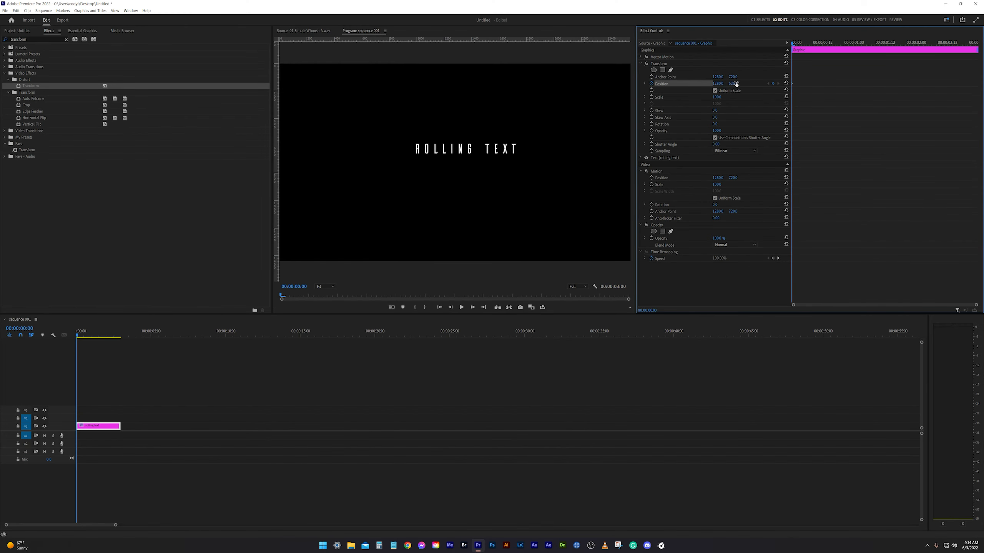
Step: Three frames in, reset the Transform effect's Position to its default to create a second keyframe
key(Right)
key(Right)
key(Right)
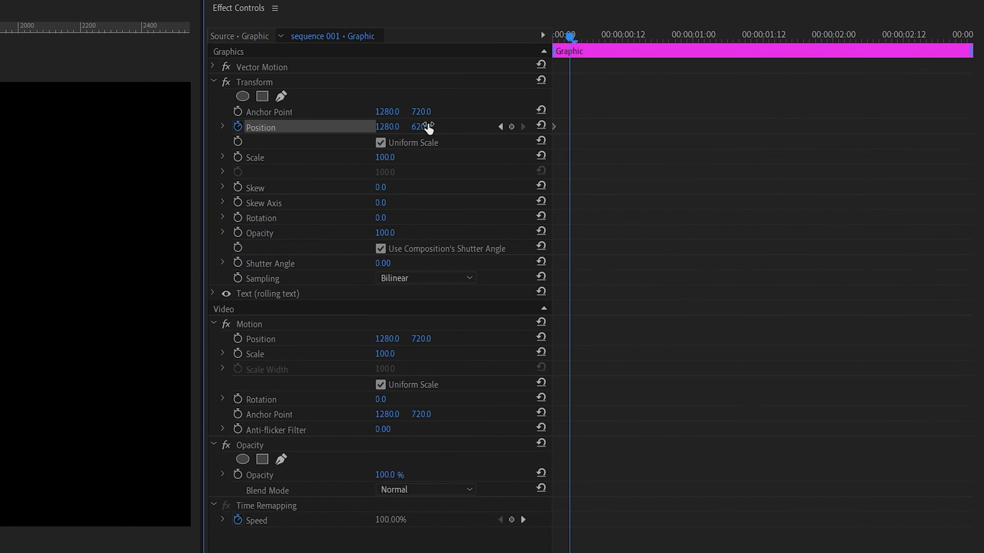
click(541, 125)
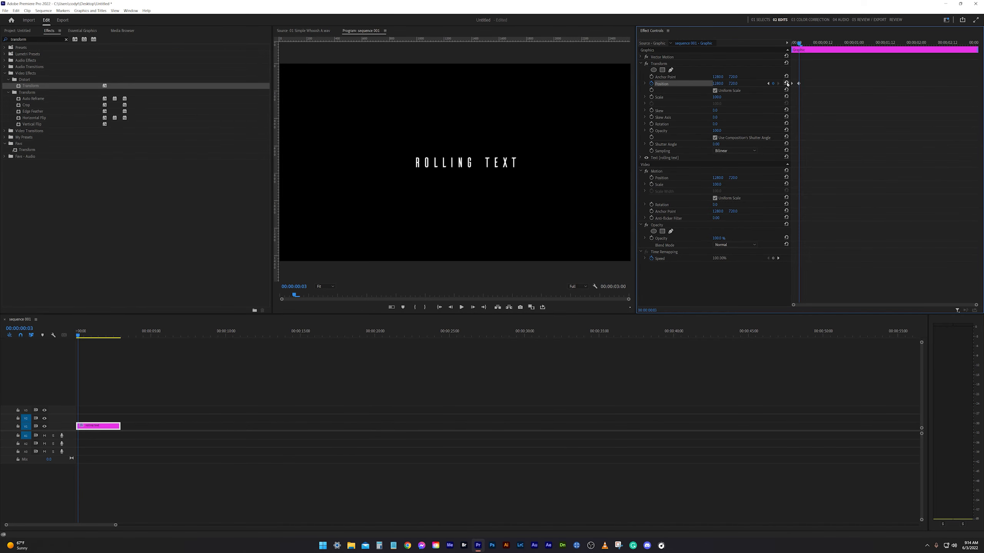
Step: Play back the text's position animation and return to the start of the sequence
click(369, 391)
key(space)
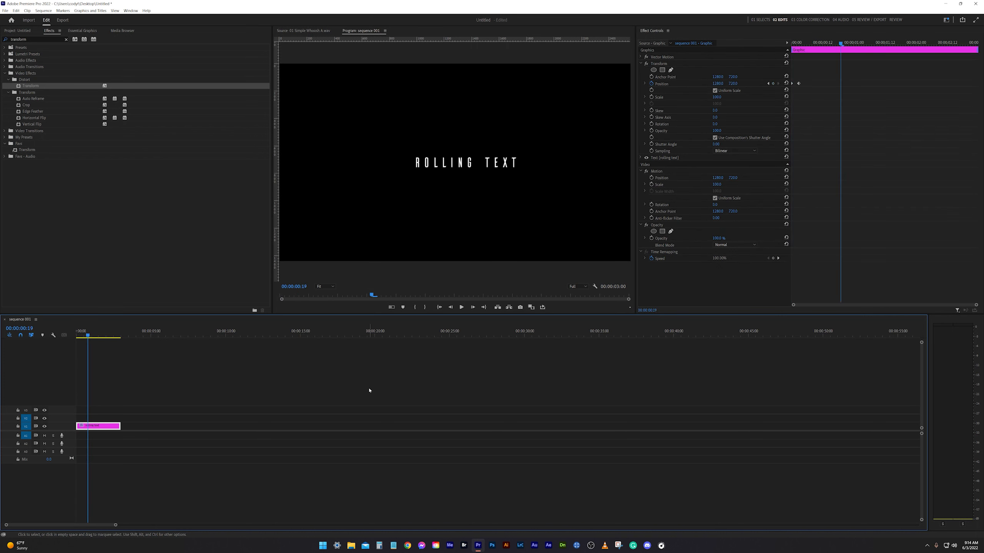
key(Home)
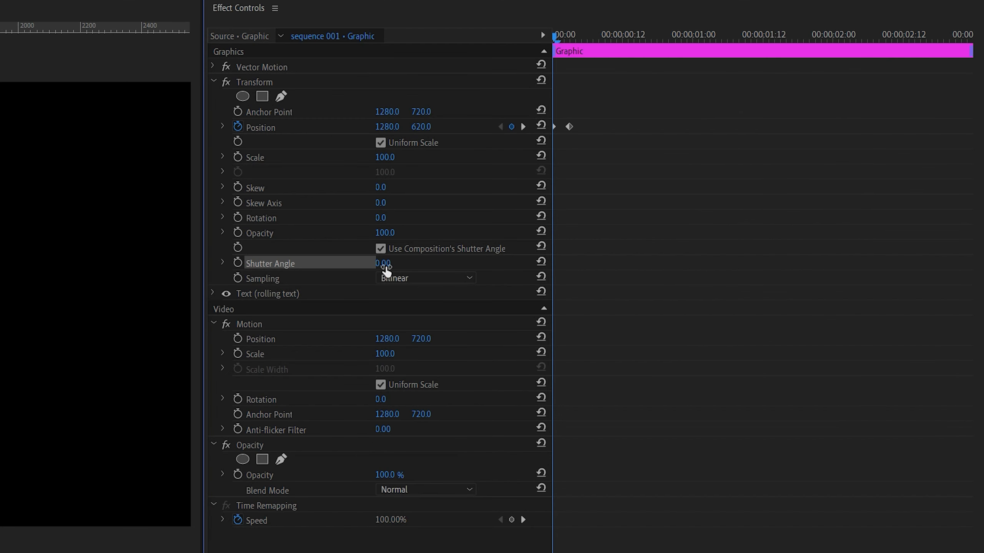
Step: Set the Transform effect's Shutter Angle to 300 and turn off Use Composition's Shutter Angle
click(716, 144)
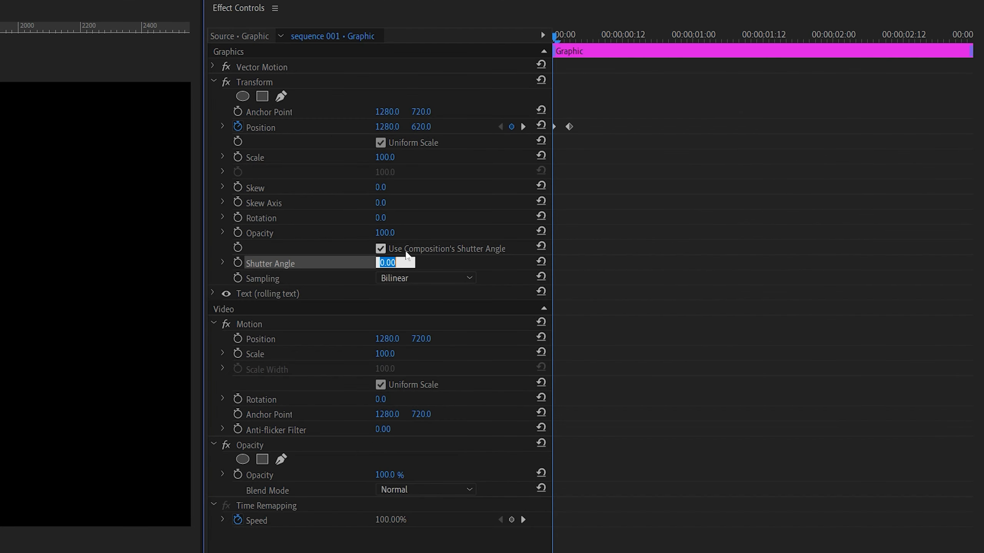
text(300)
click(387, 246)
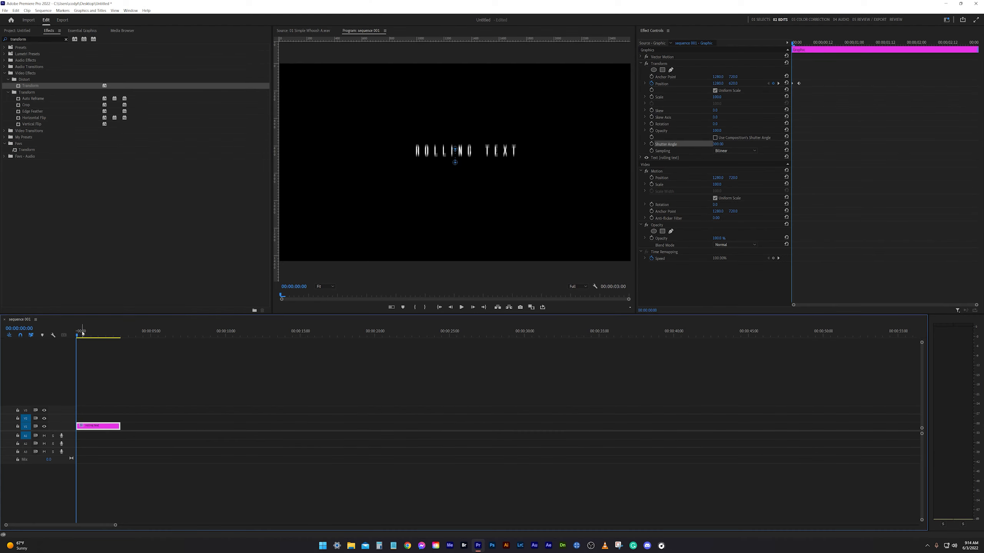
Step: Preview the motion-blurred text move by stepping through its first three frames and replaying it from the start
key(space)
key(Home)
key(Right)
key(Right)
key(Right)
key(Right)
key(Right)
key(Home)
key(space)
key(space)
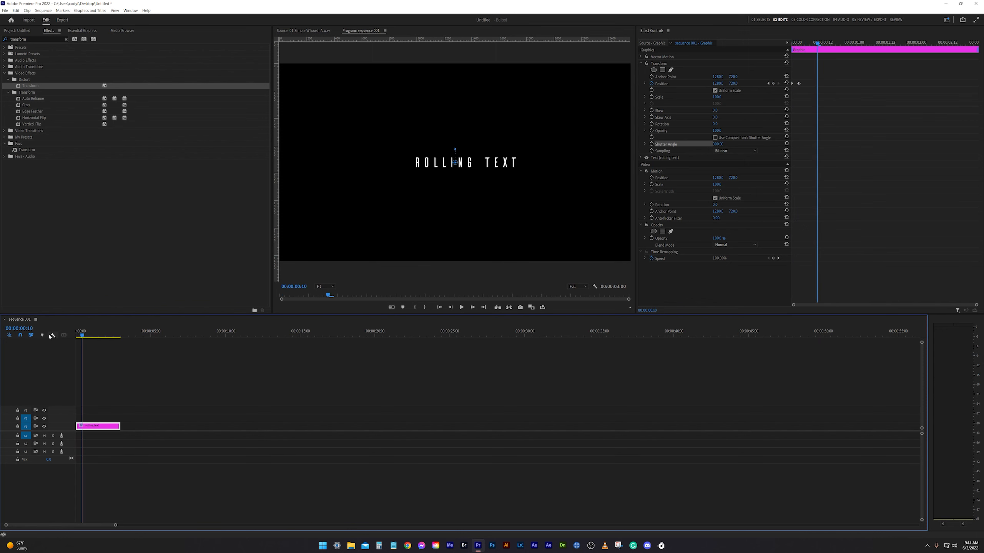
key(Home)
key(space)
key(space)
key(Home)
key(space)
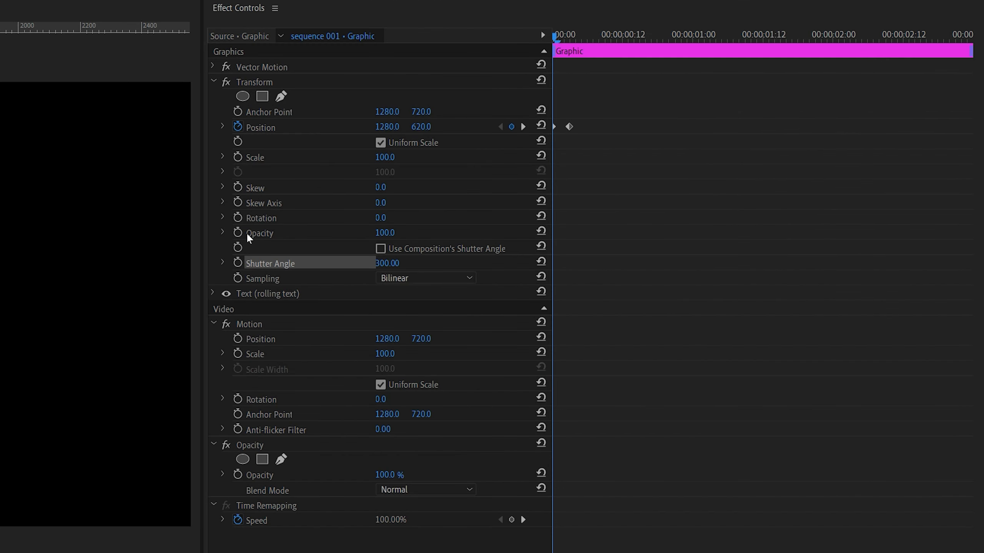
Step: Keyframe the Transform effect's Opacity at 0 on the first frame and 100 three frames in
click(238, 234)
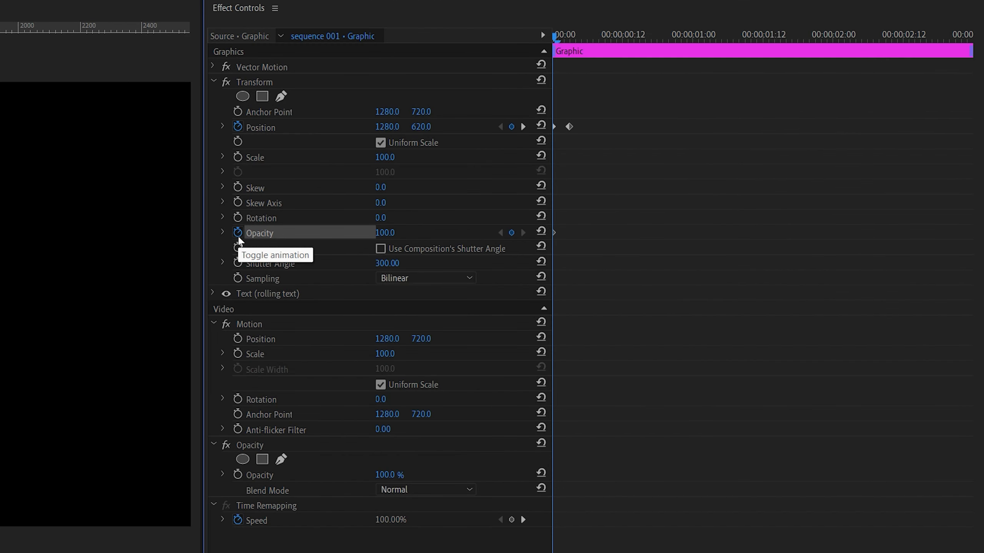
key(Right)
key(Right)
key(Right)
key(Right)
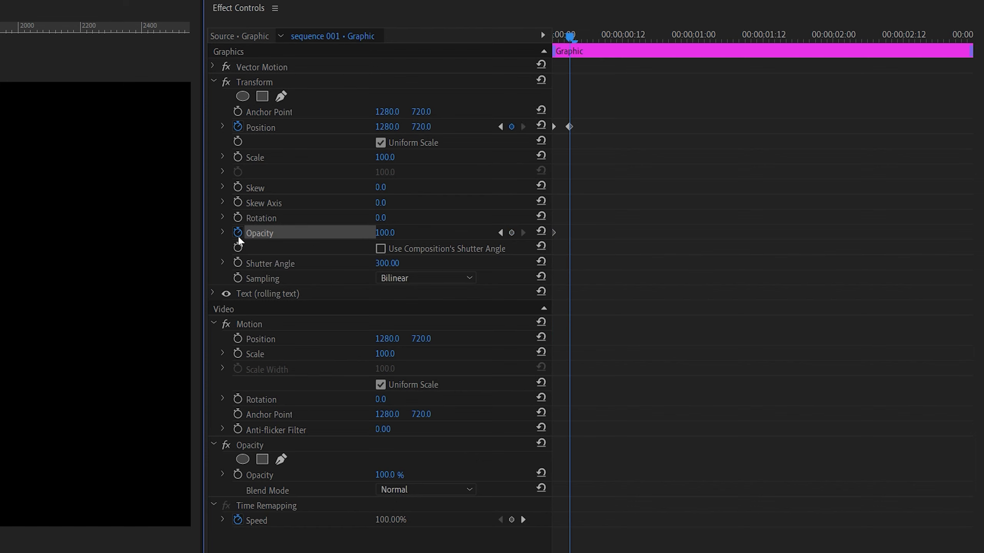
click(511, 233)
click(499, 233)
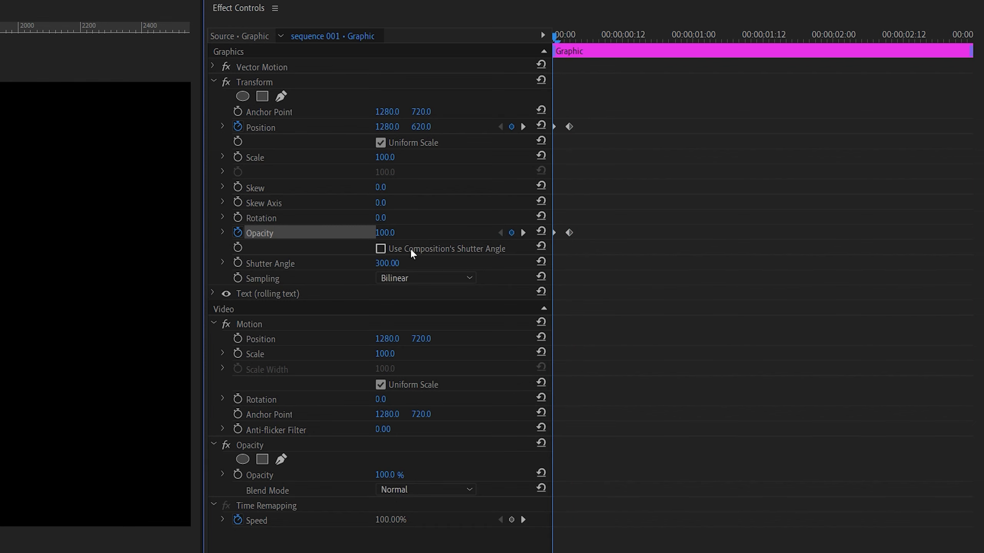
click(395, 232)
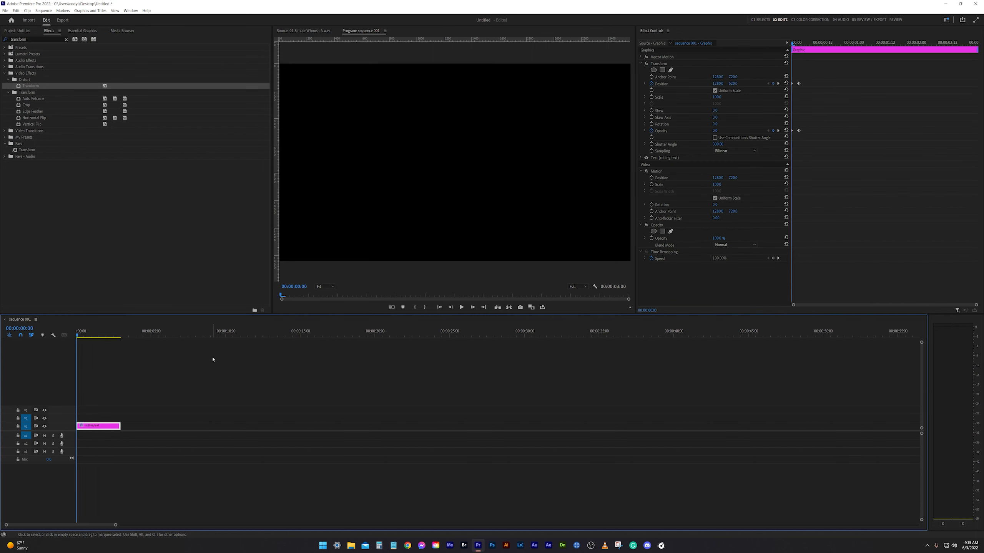
Step: Play back the text's fade-in from the start of the sequence
key(space)
key(Home)
key(space)
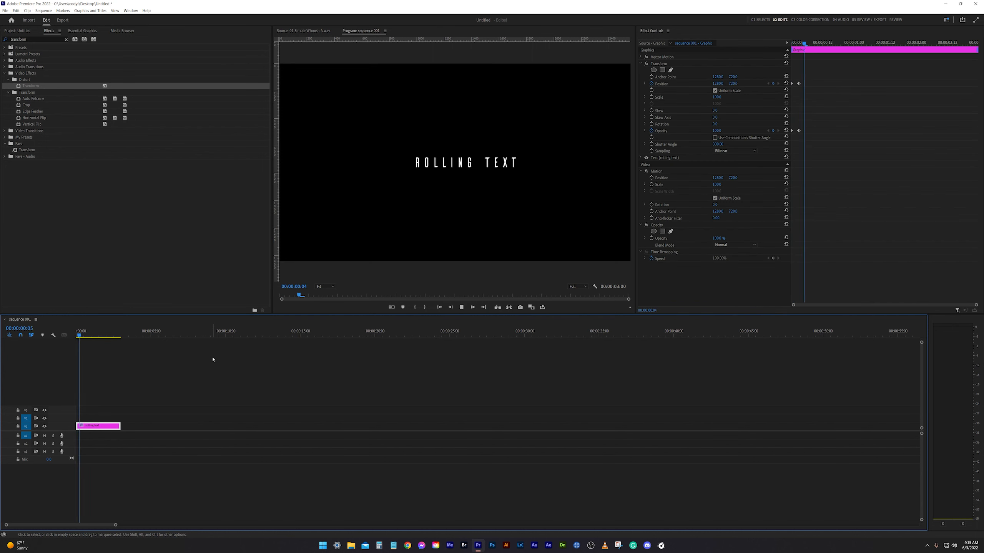
key(Home)
Step: Copy all the opening Position and Opacity keyframes and paste them near the clip's end at 00:00:02:19
drag(848, 74, 782, 125)
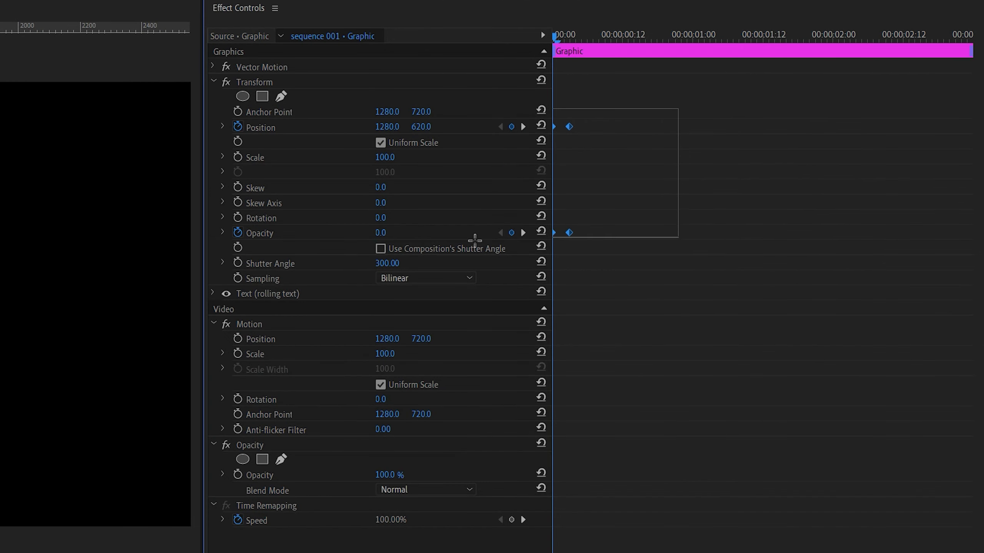
key(End)
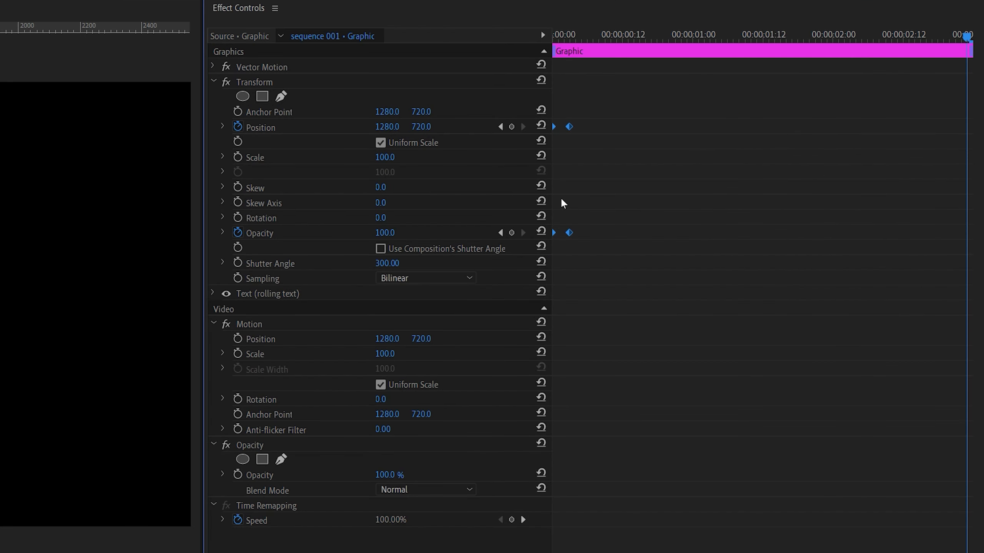
key(Left)
key(Left)
key(Left)
key(Left)
key(ctrl+v)
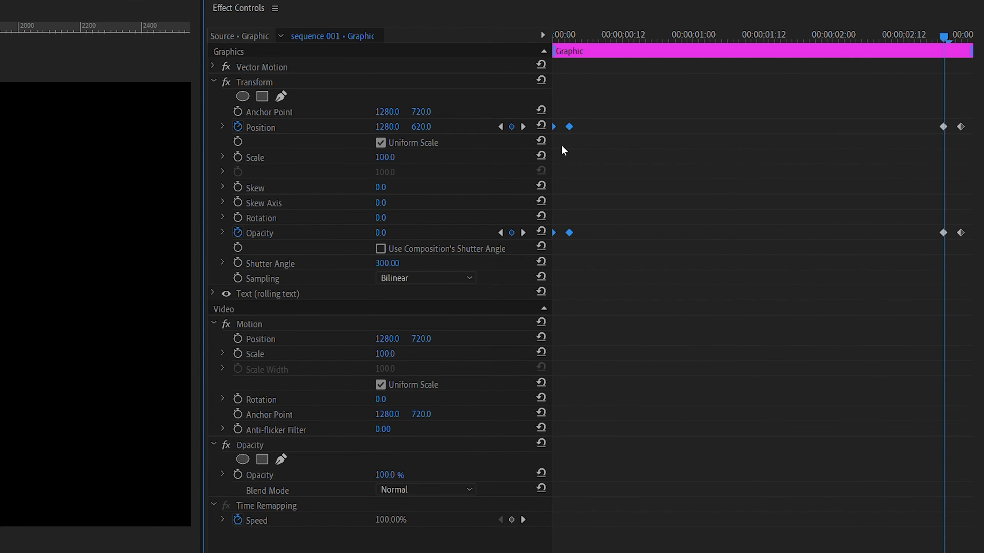
Step: Reset Position and Opacity at the first closing keyframes, and set vertical Position to 820 and Opacity to 0 at the last ones
click(542, 124)
click(541, 232)
click(523, 127)
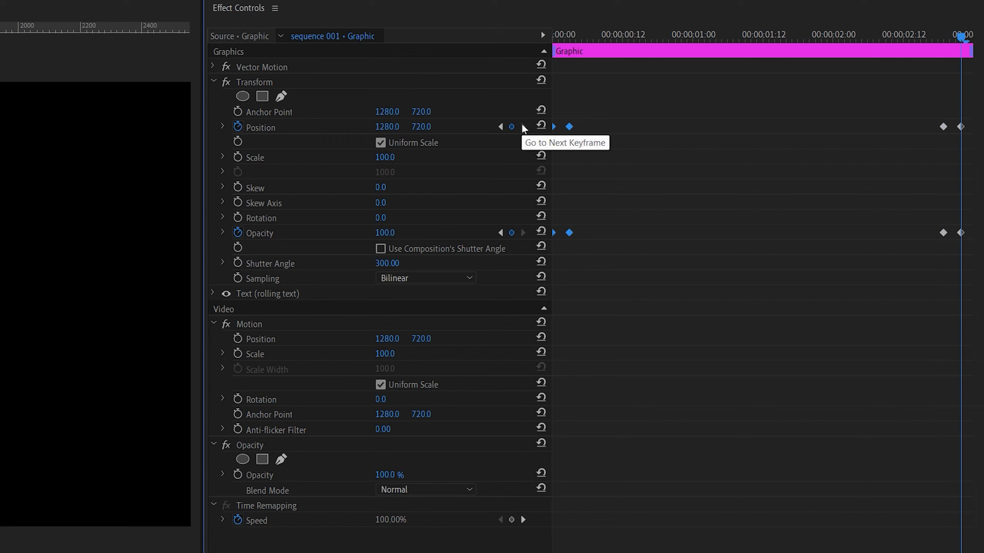
click(423, 127)
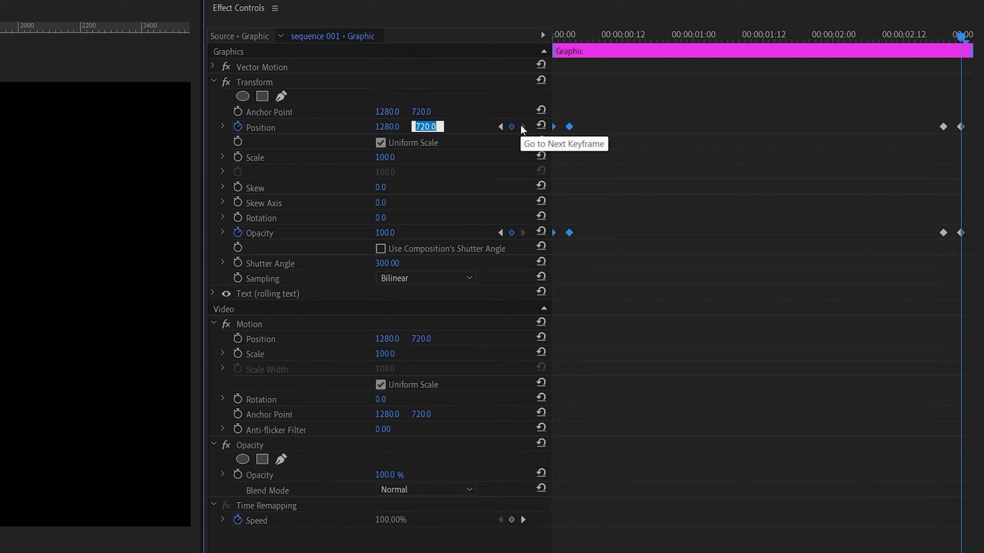
text(820)
key(Return)
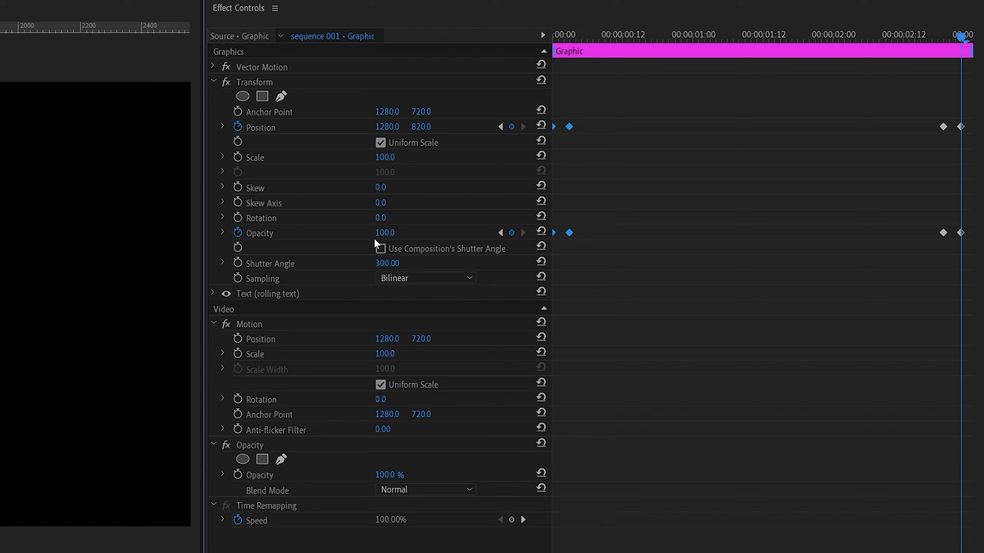
click(395, 230)
text(0)
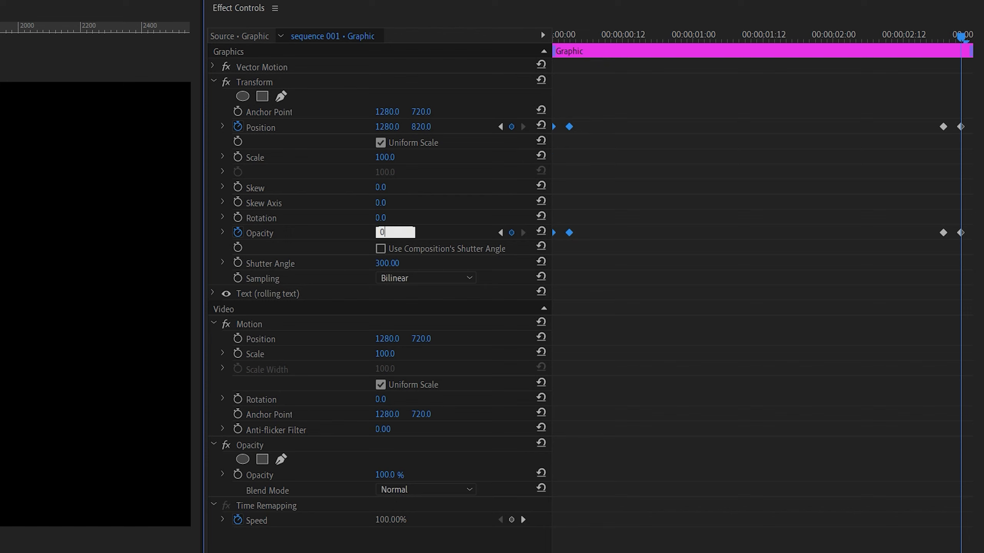
key(Return)
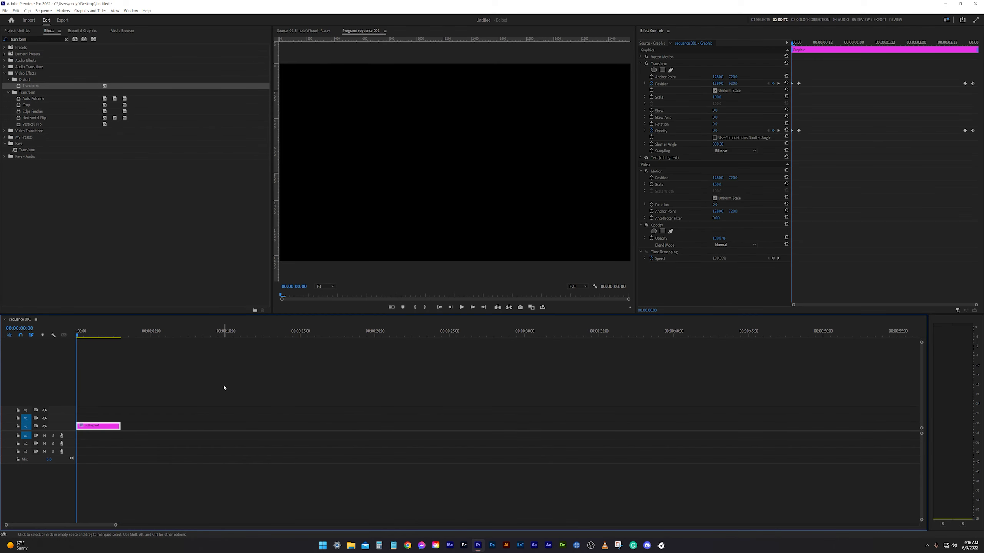
key(space)
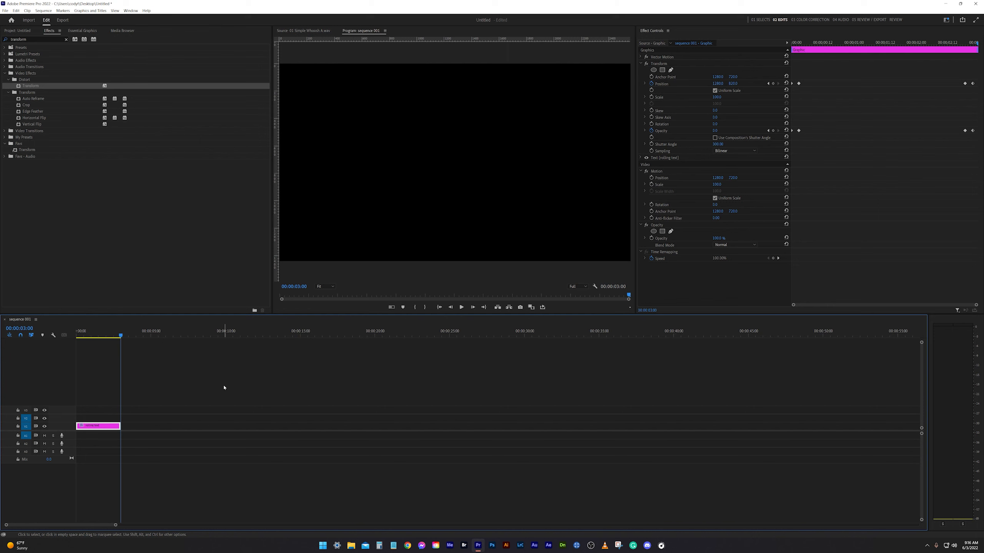
Step: Apply Ease Out temporal interpolation to the Position and Opacity keyframes on the first frame
key(Home)
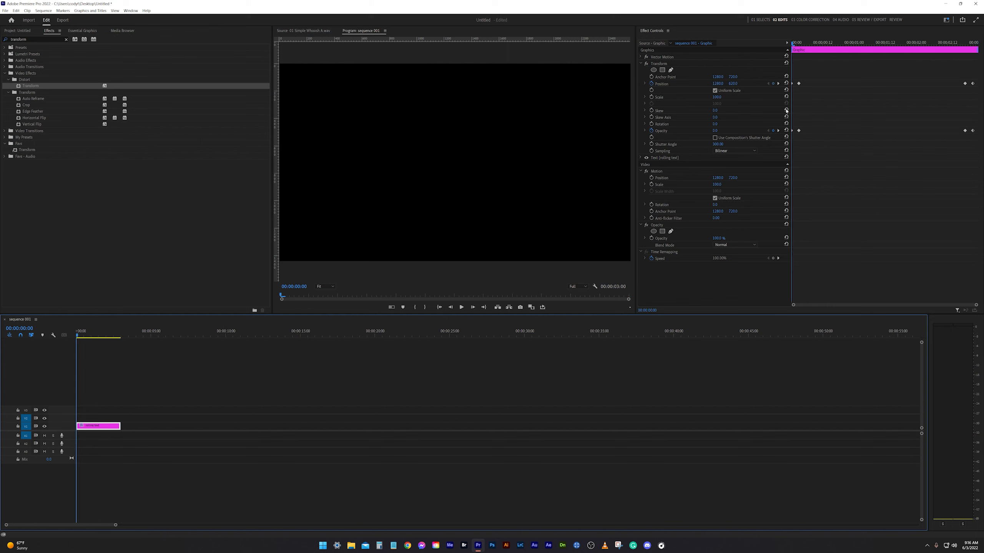
drag(974, 306, 888, 293)
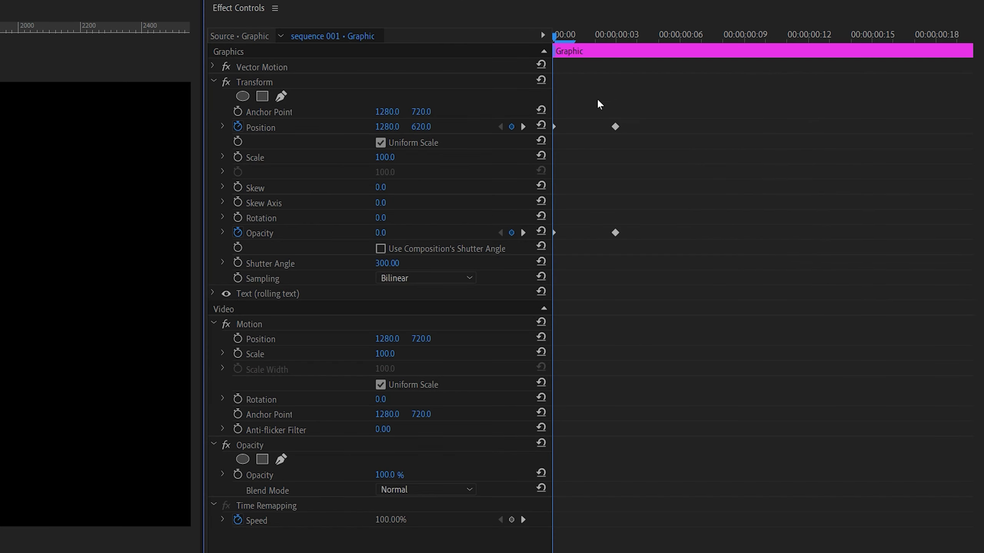
drag(579, 108, 569, 234)
right_click(554, 230)
mouse_move(615, 353)
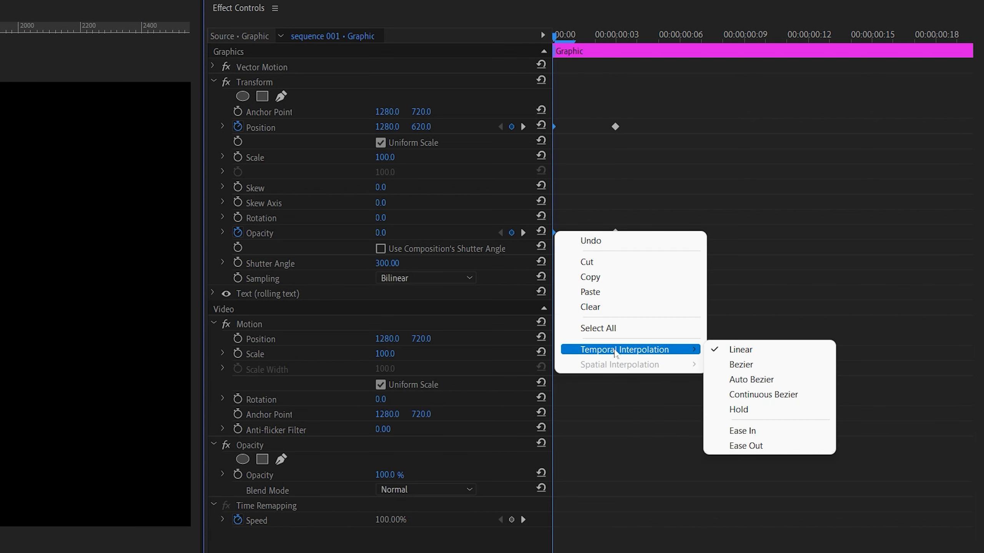
click(743, 446)
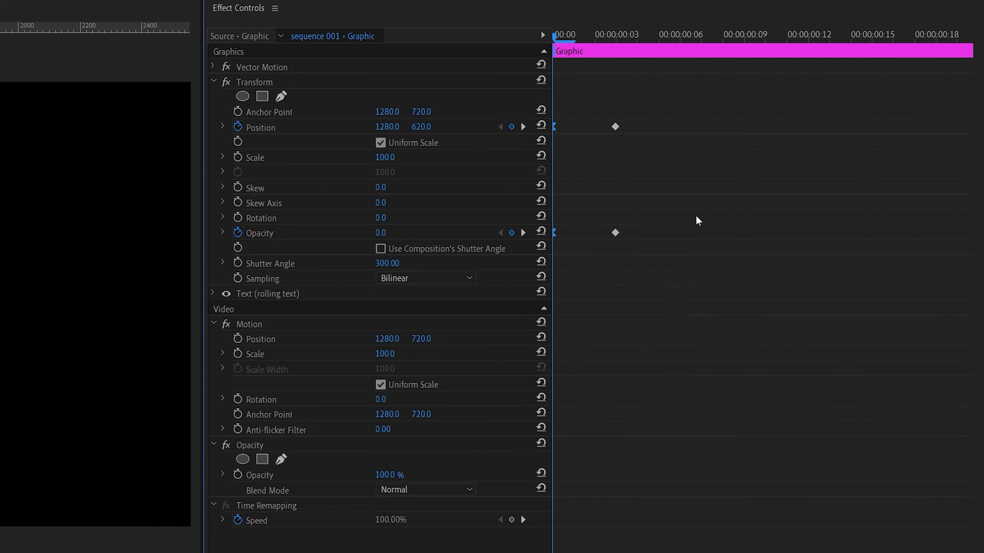
Step: Apply Ease In temporal interpolation to the Position and Opacity keyframes three frames in
drag(690, 99, 602, 268)
right_click(617, 239)
mouse_move(693, 355)
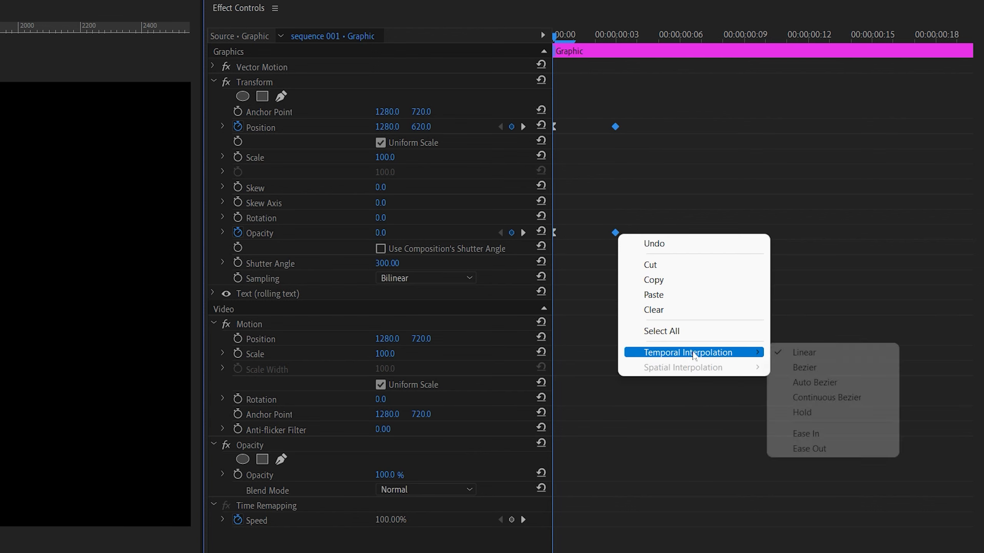
click(806, 433)
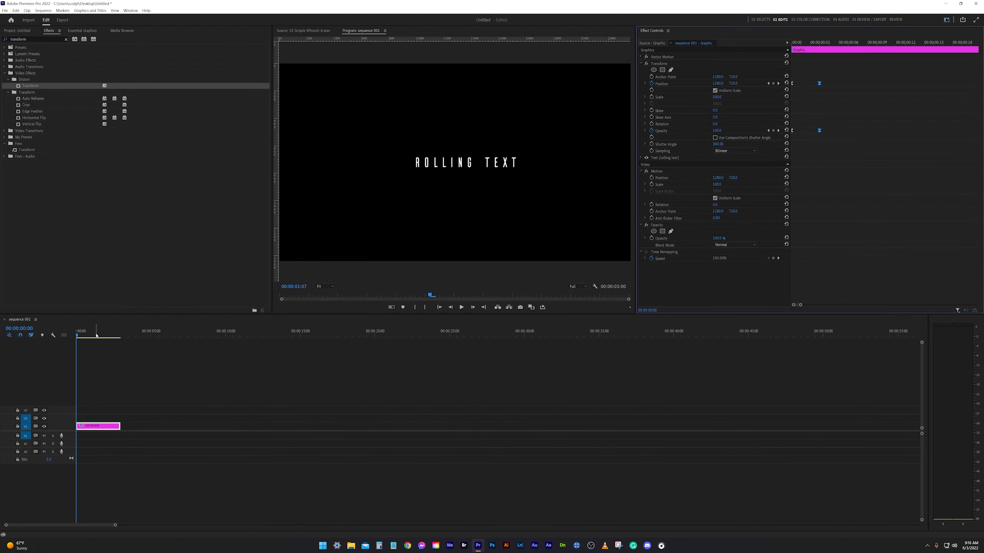
Step: Scrub the beginning of the clip and play the eased text animation from the start
drag(58, 335, 86, 336)
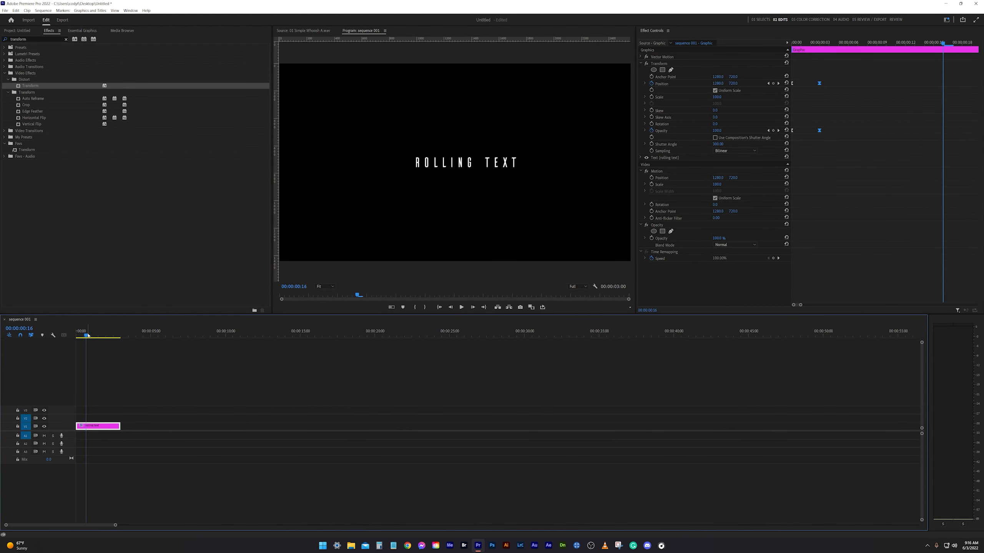
key(Home)
key(space)
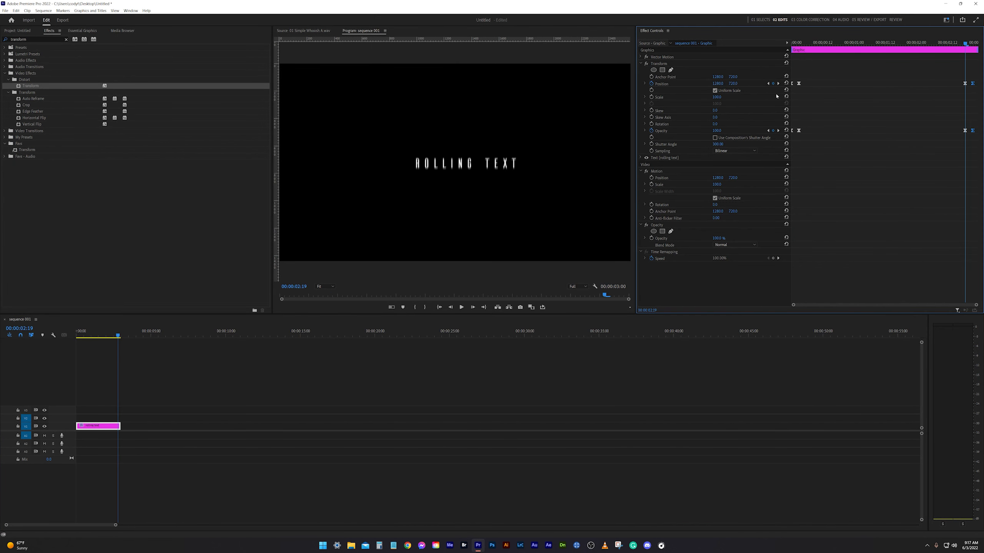
Step: Add a Transform Position keyframe at 00:00:02:18, one frame before the closing move begins
key(Left)
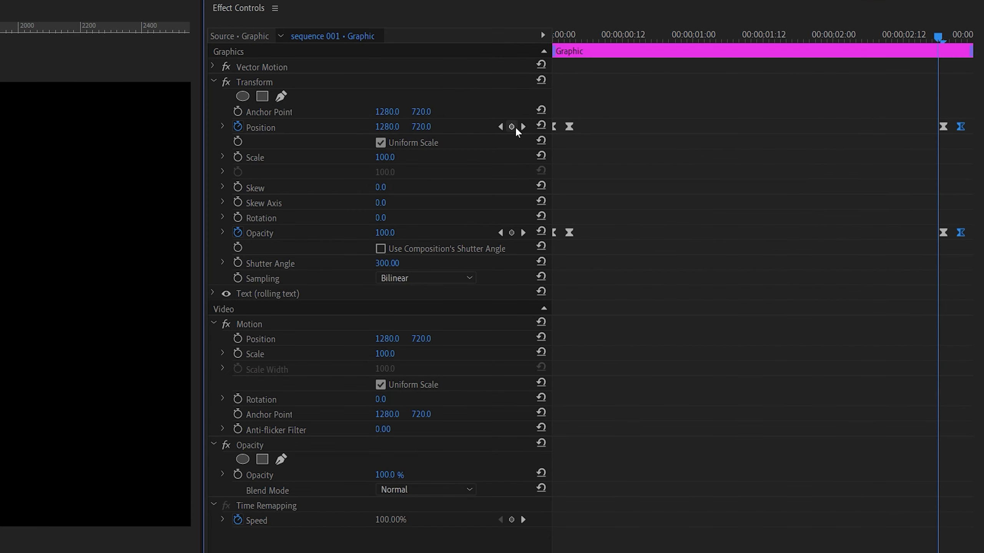
click(515, 128)
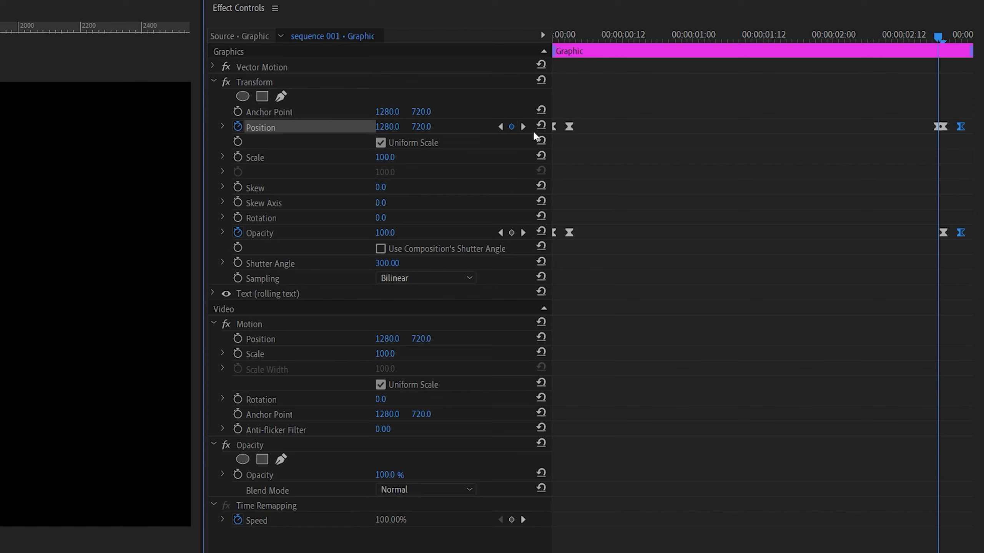
Step: Raise the title slightly at the Transform Position keyframe at 00:00:02:19, and play the animation from the start of the sequence
click(523, 127)
click(502, 128)
click(523, 128)
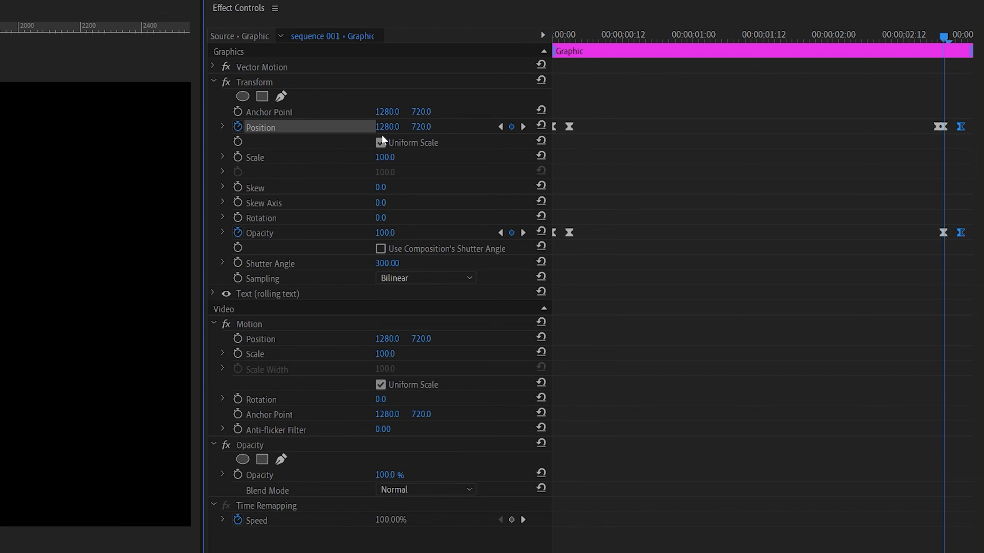
drag(420, 128, 407, 127)
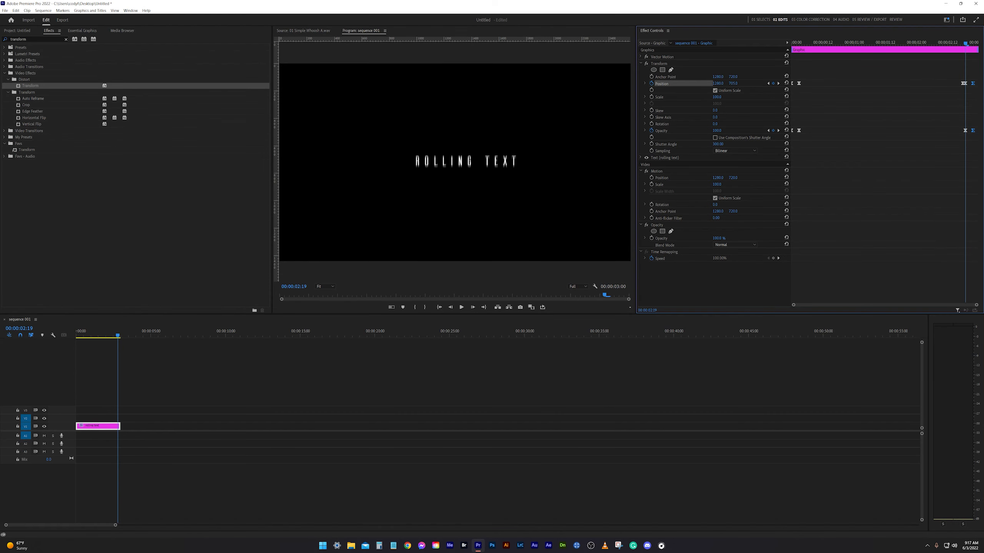
drag(733, 83, 710, 83)
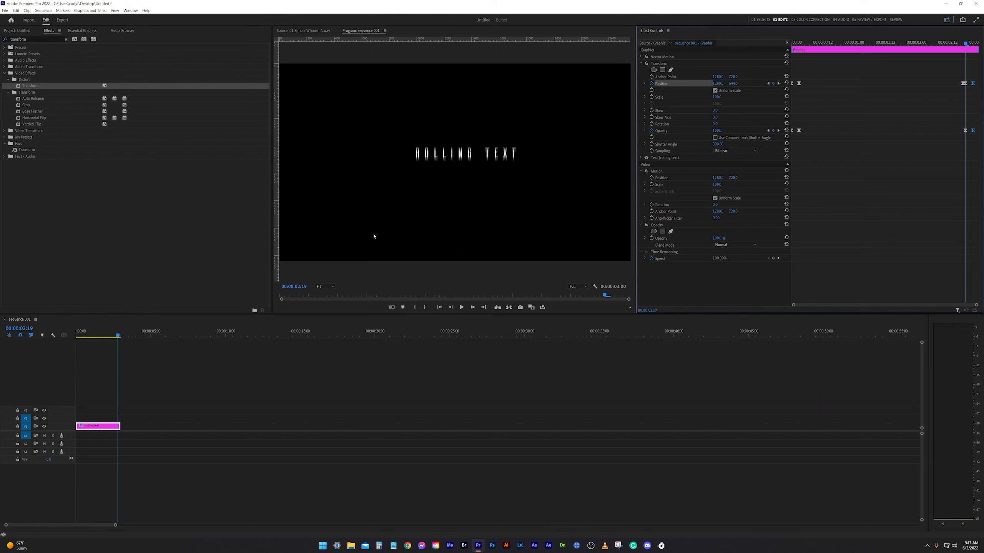
key(Home)
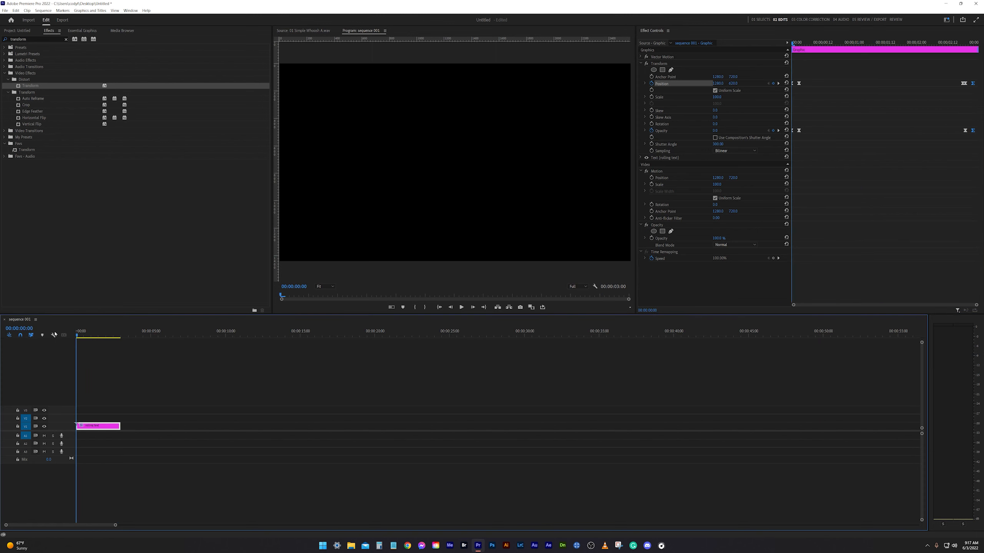
key(space)
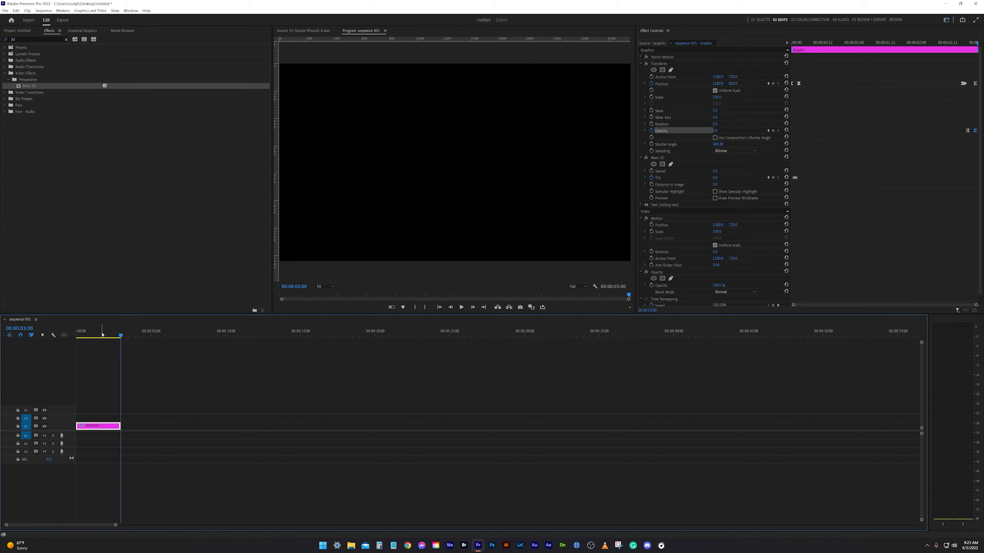
Step: Place a duplicate of the title clip after the previous copy and change its text to "subscribe"
click(97, 407)
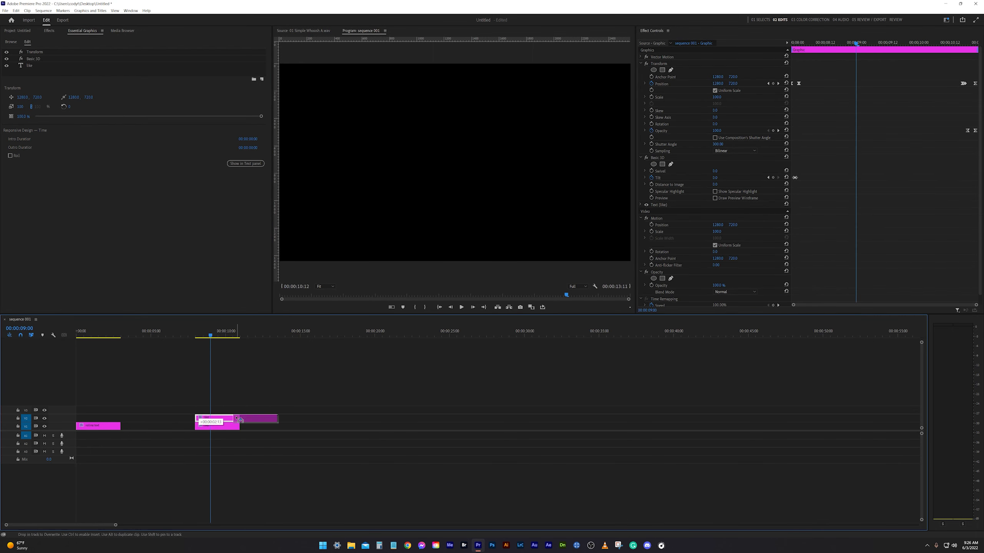
drag(236, 418, 242, 418)
click(252, 335)
double_click(455, 163)
text(subscribe)
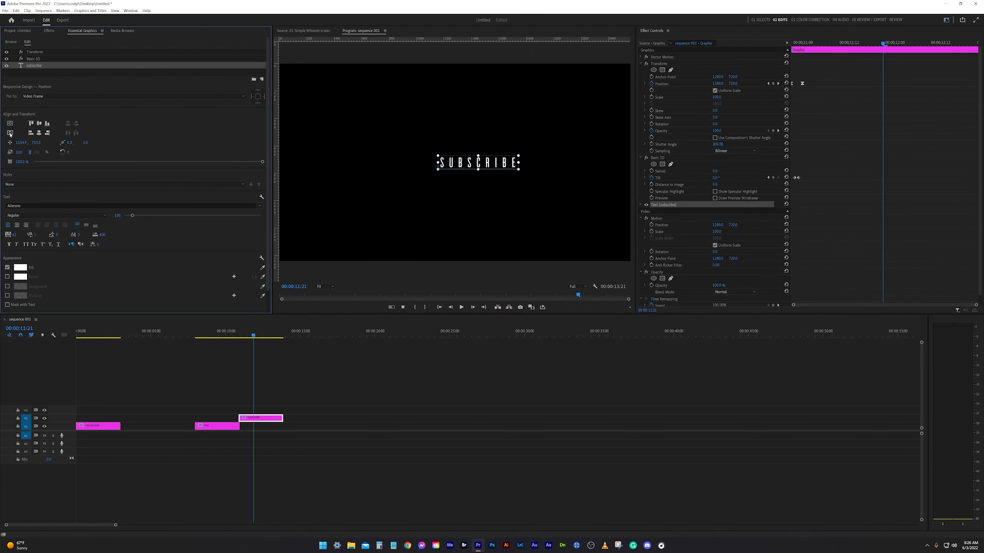
Step: Move the closing Transform keyframes of the "like" title earlier and trim the end of its clip to match
drag(253, 334, 199, 337)
drag(938, 74, 977, 143)
drag(975, 131, 893, 131)
mouse_move(238, 426)
mouse_down()
mouse_move(219, 426)
mouse_move(231, 419)
mouse_up()
Step: Replace the old "subscribe" clip with a copy of the shortened title, set its text to "subscribe" and center it horizontally
click(232, 335)
click(260, 419)
key(Delete)
double_click(459, 163)
text(subscribe)
click(10, 133)
Step: Examine the closing Position and Opacity keyframes of the "subscribe" title frame by frame
mouse_move(232, 335)
mouse_down()
mouse_move(195, 335)
mouse_move(230, 335)
mouse_up()
click(954, 131)
click(778, 84)
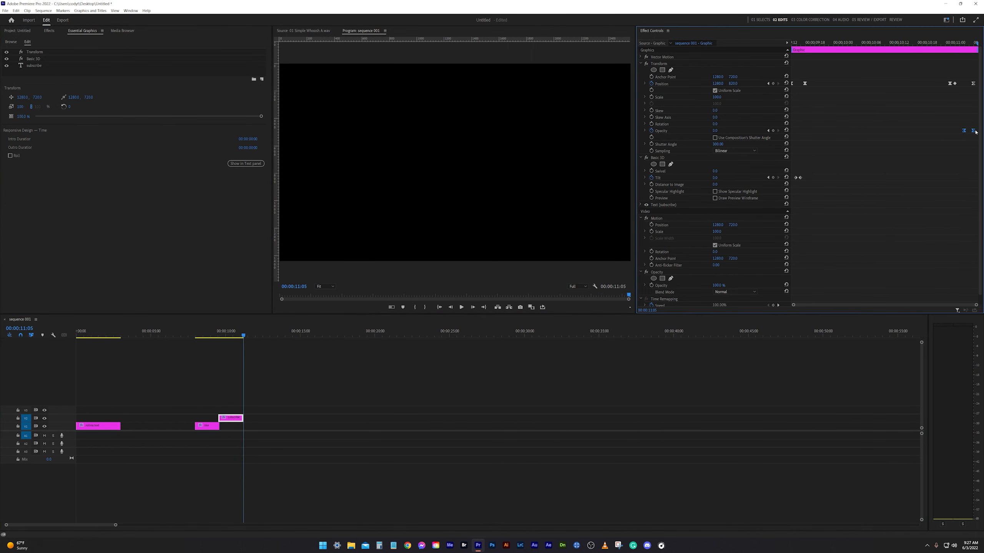
click(777, 84)
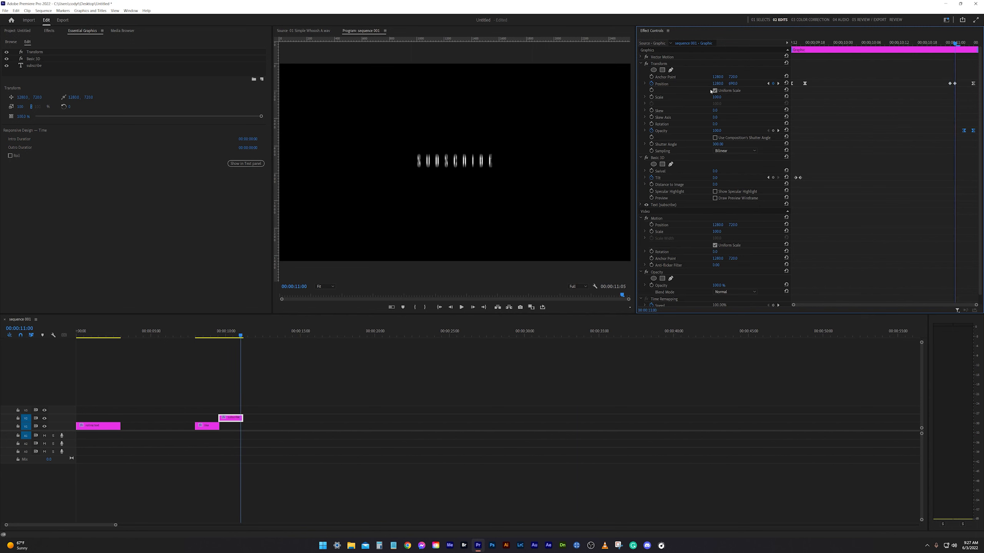
click(778, 84)
key(Left)
key(Left)
key(Right)
key(Right)
key(Right)
key(Left)
Step: Apply temporal easing to the closing Position keyframe of the "subscribe" title at 00:00:11:00
right_click(954, 84)
mouse_move(945, 134)
click(887, 172)
Step: Add a "thank you" text layer to the "like" title clip at 00:00:07:23
drag(240, 336, 200, 335)
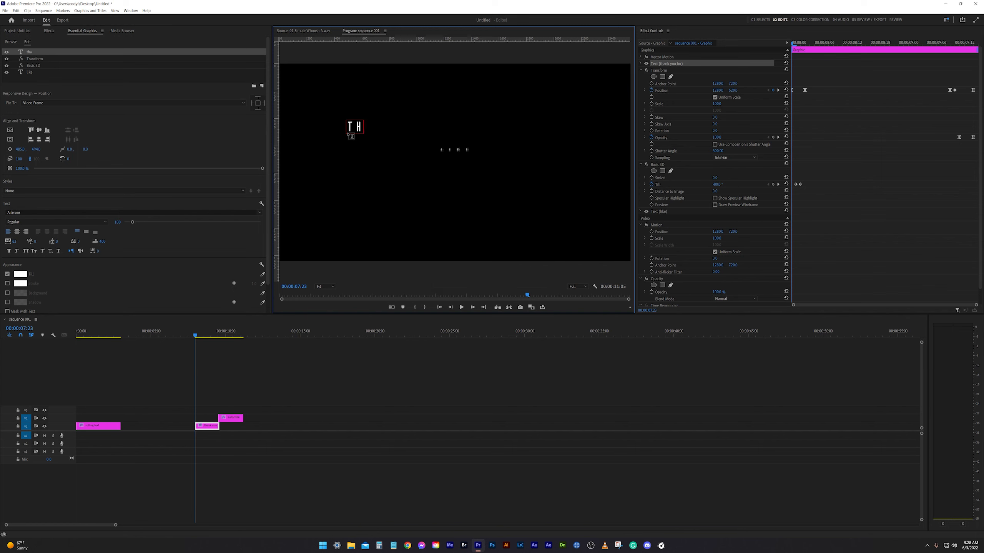
text(nk you)
click(235, 388)
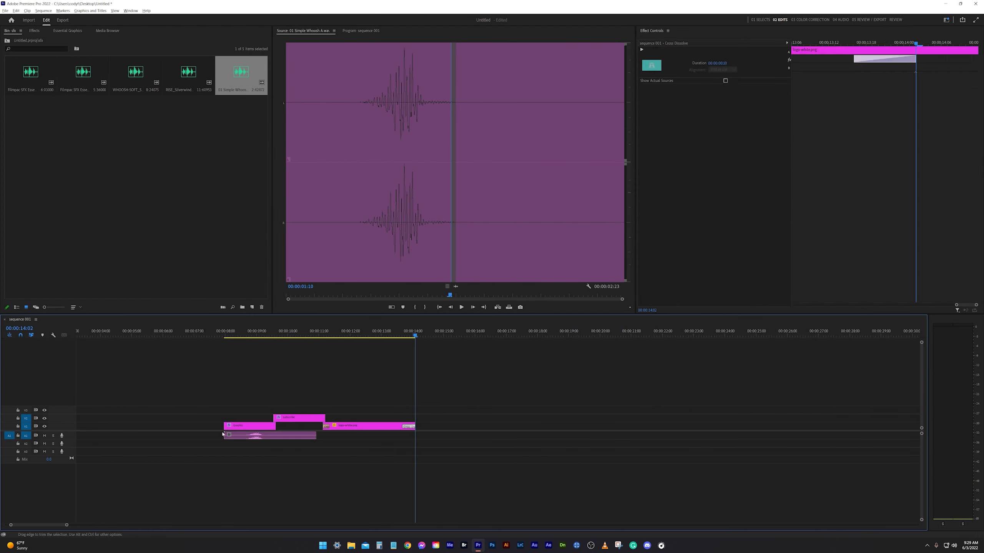
Step: Copy the 01 Simple Whoosh sound onto the second and third audio tracks and change the speed of the second-track copy
drag(369, 334, 353, 333)
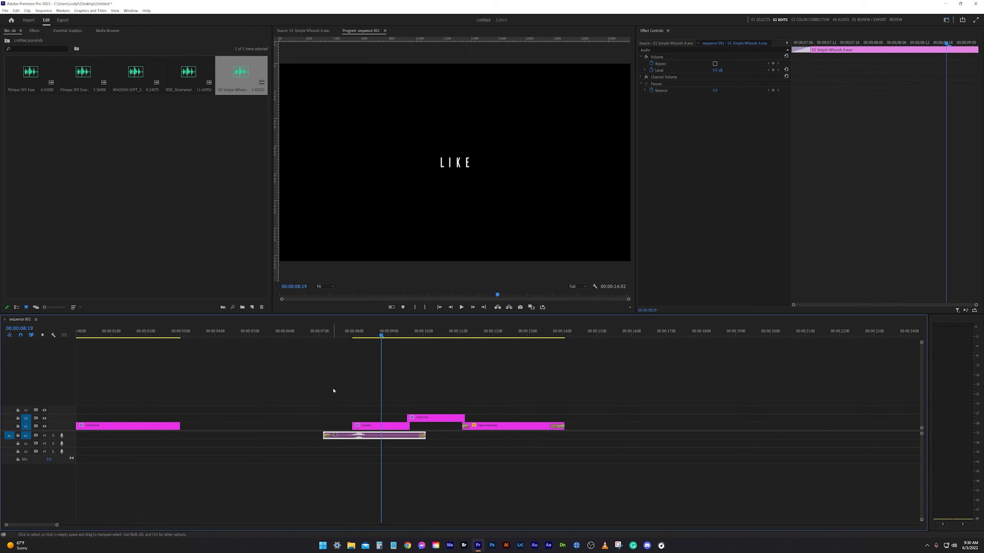
drag(378, 435, 378, 447)
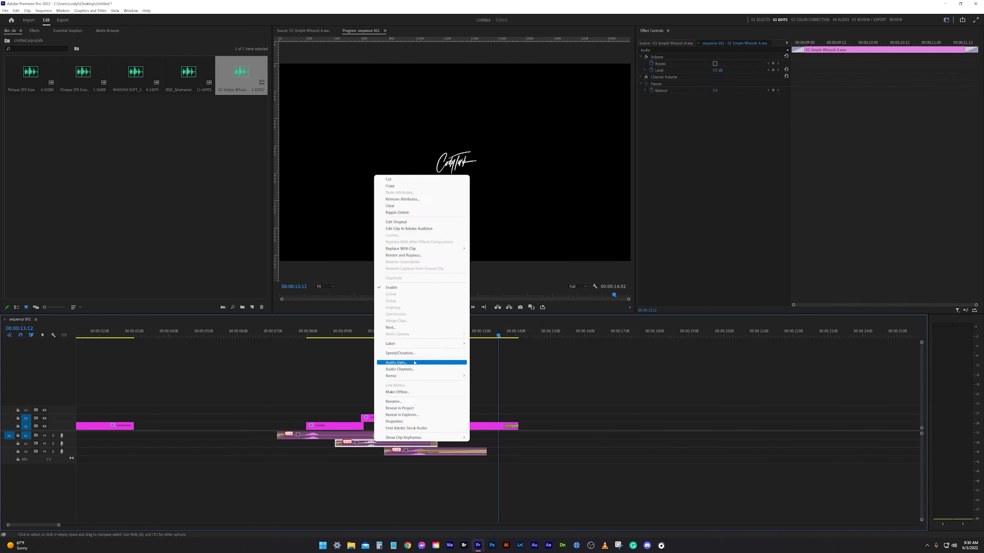
click(417, 363)
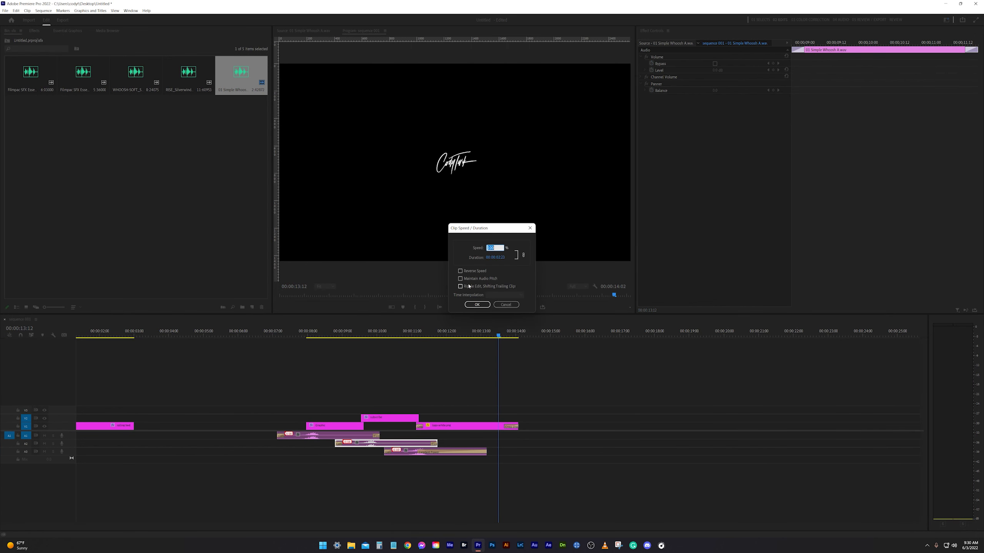
key(Return)
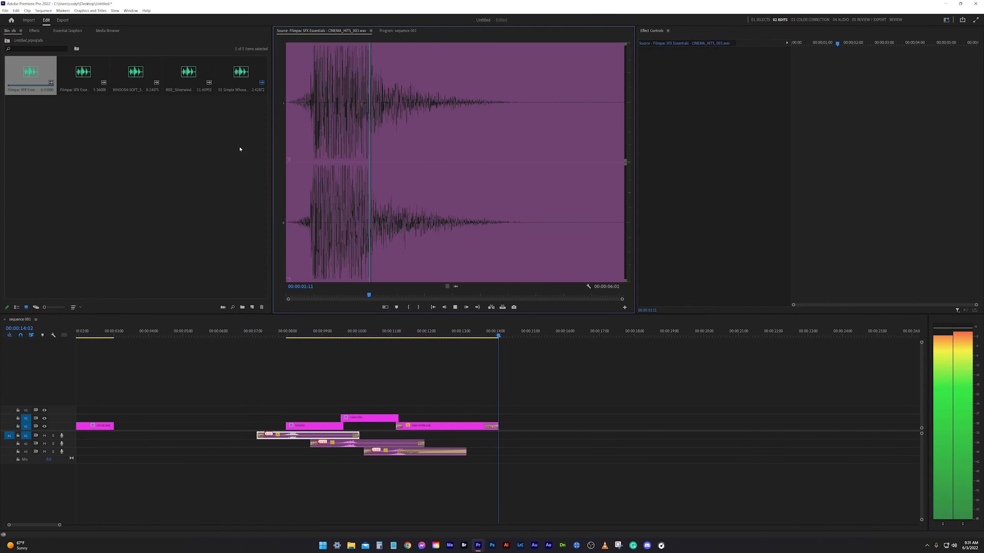
Step: Add the Filmpac cinema hit sound to the first audio track beneath the logo's entrance
drag(83, 74, 385, 436)
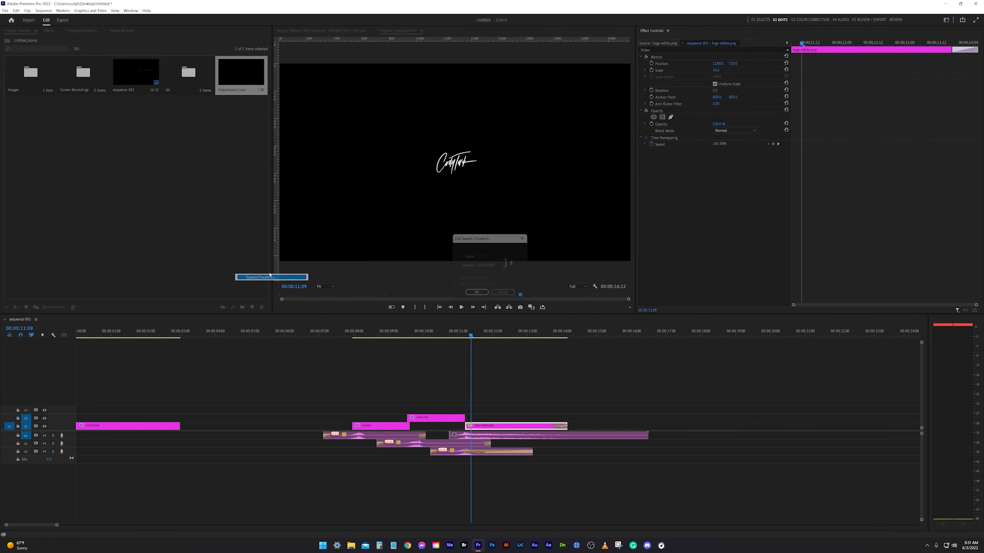
Step: Create a white matte named bg white and place it as a brief flash above the start of the logo at 00:00:11:05
click(252, 307)
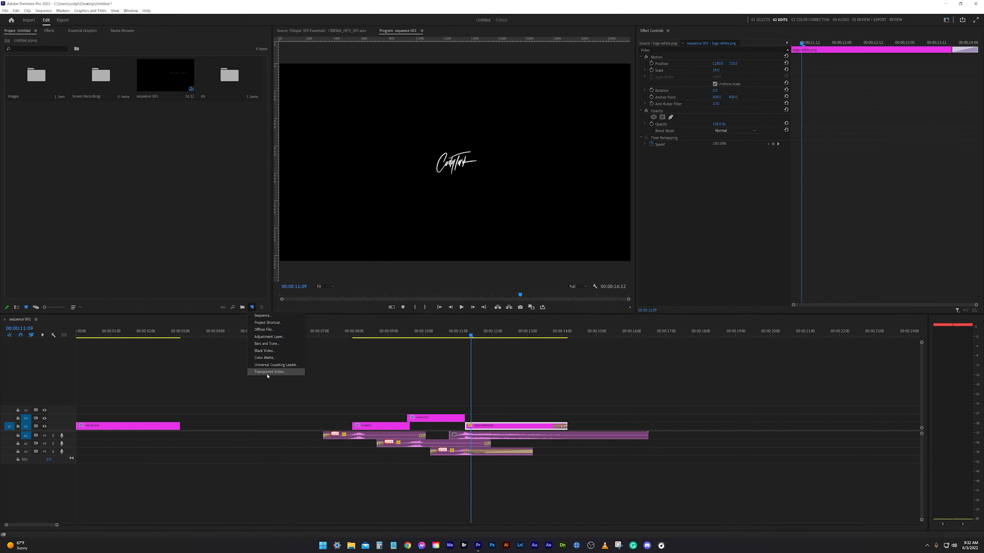
click(267, 372)
key(Return)
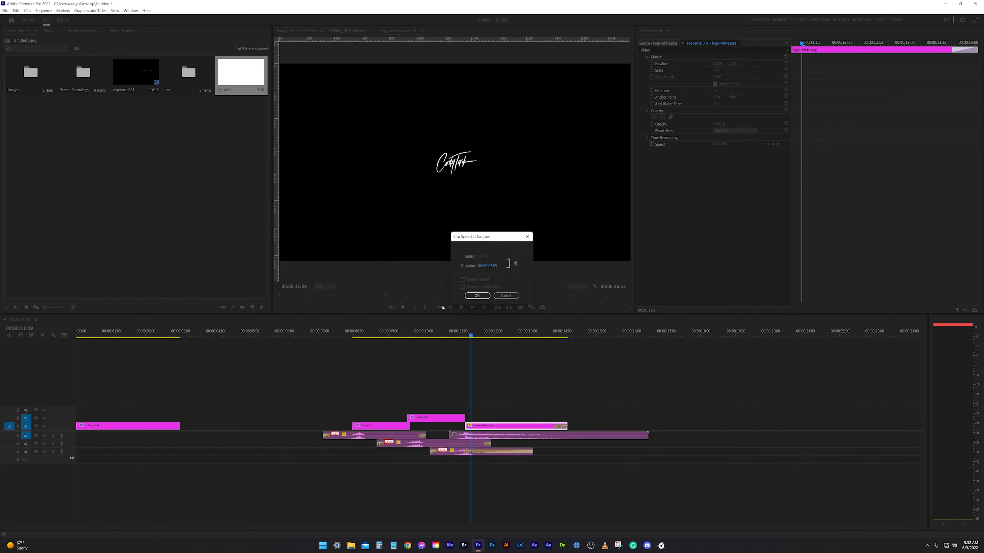
click(530, 274)
Step: Apply Directional Blur to the logo clip with eased Direction and Blur Length keyframes at its beginning
click(48, 30)
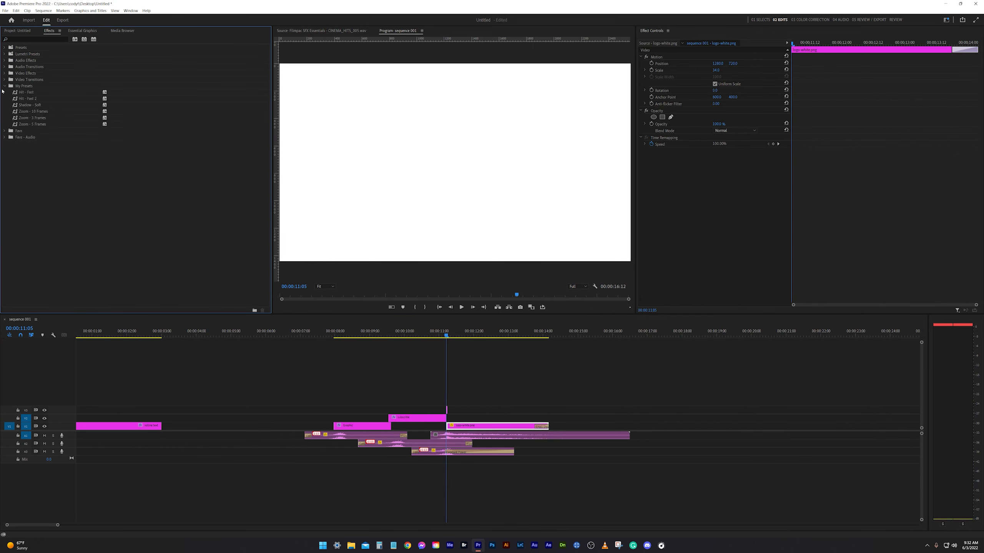
drag(35, 136, 717, 170)
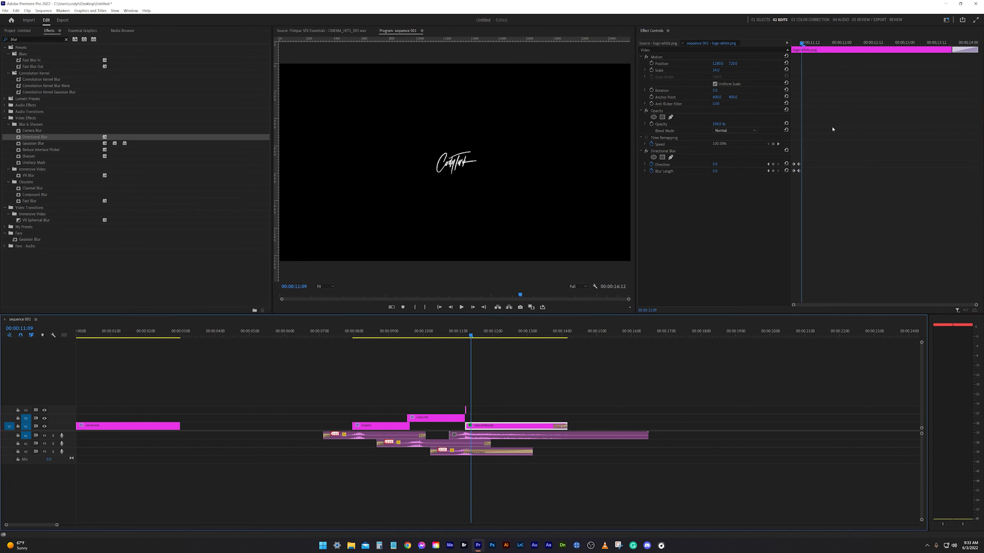
right_click(800, 165)
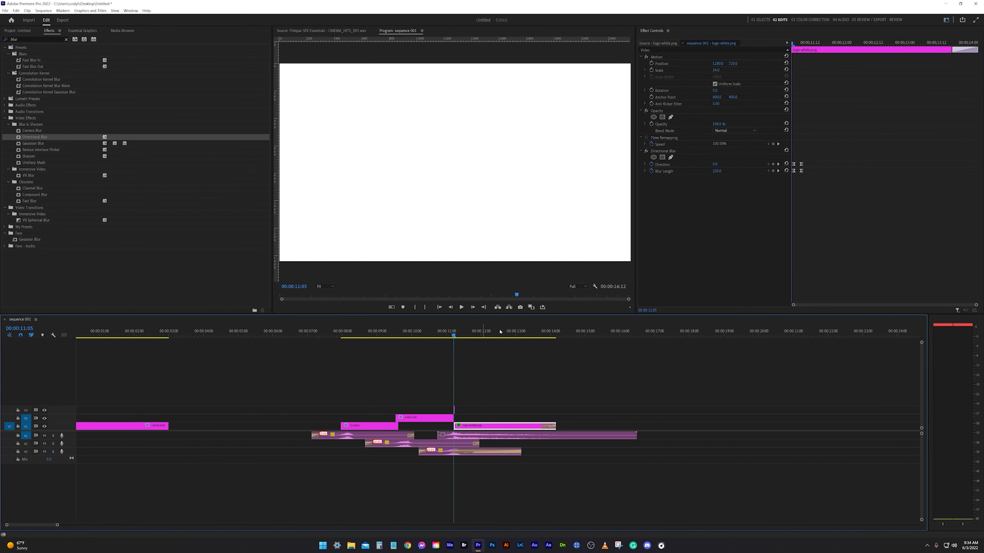
Step: Play the ending of the sequence and open the speed and duration settings of the cinema hit sound
key(space)
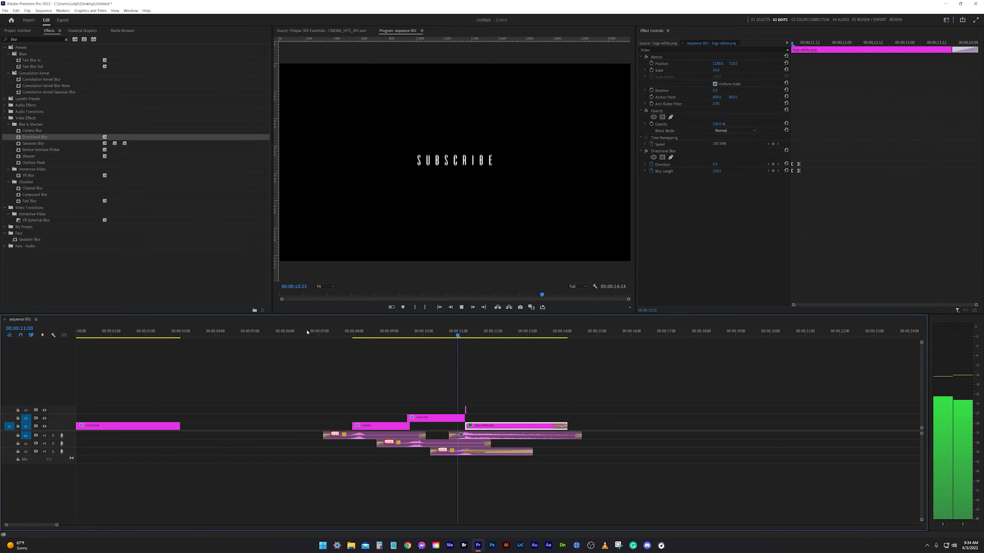
key(ctrl+r)
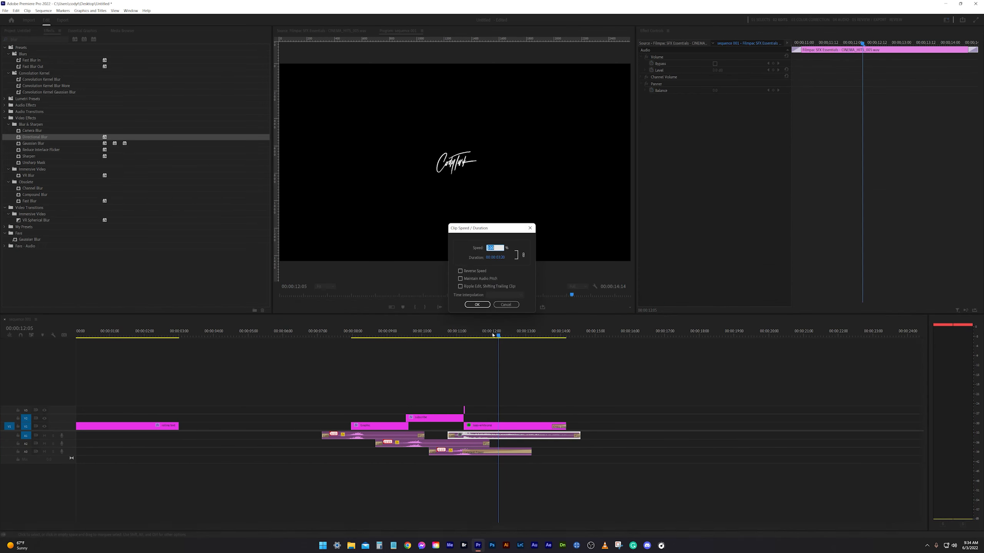